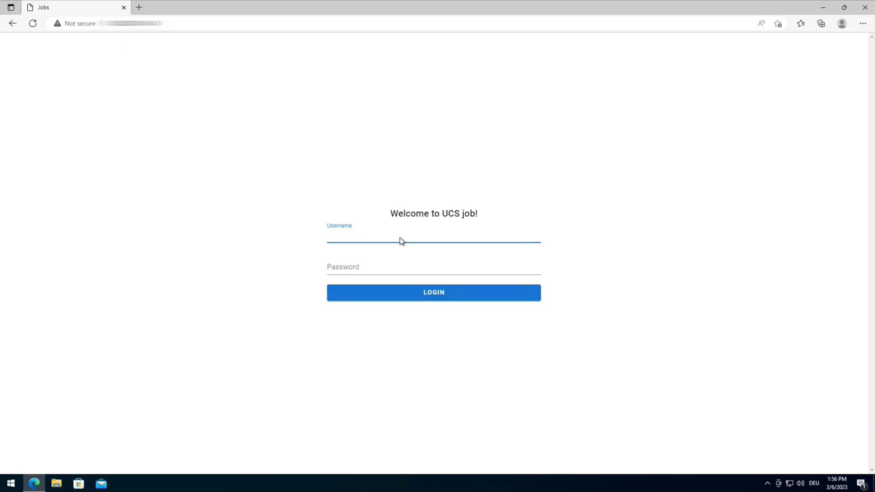
Step: Log in to UCS job as hpcuser with the account password
{"action": "type", "text": "hpcuser"}
{"action": "left_click", "coordinate": [385, 266]}
{"action": "key", "text": "ctrl+v"}
{"action": "left_click", "coordinate": [389, 296]}
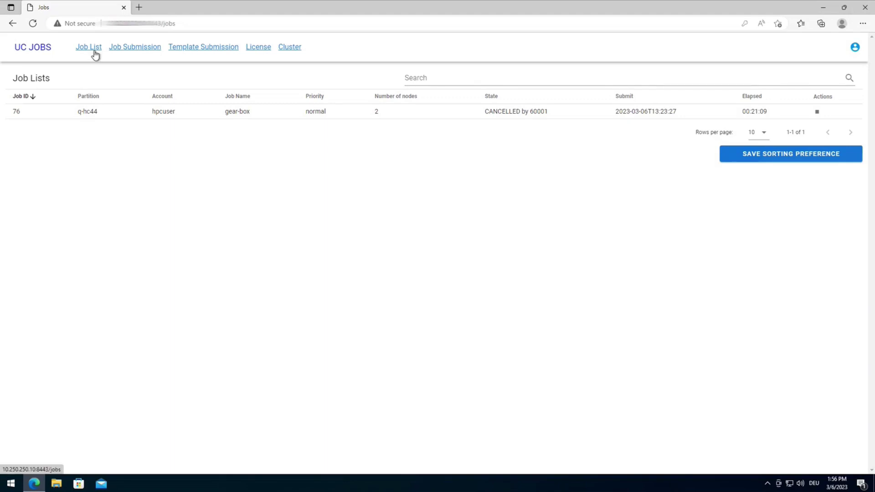
Step: Start a new job submission named my-job with Ansys2021r2 as the application
{"action": "left_click", "coordinate": [131, 51]}
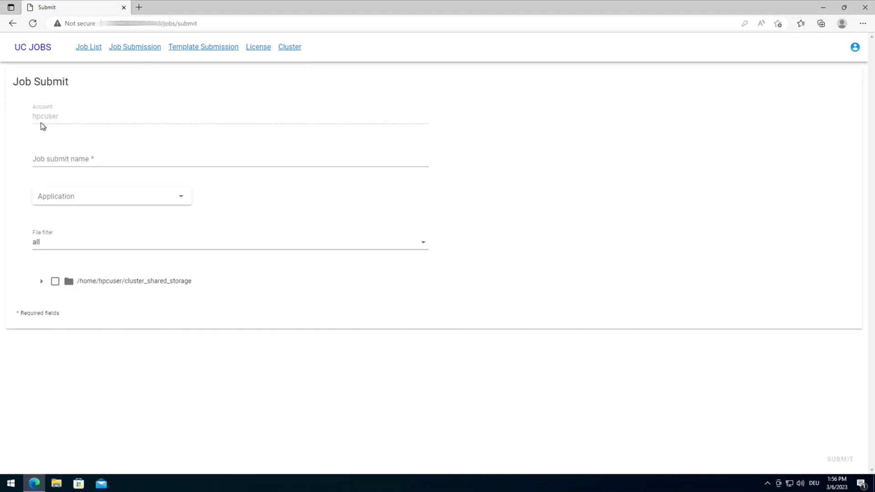
{"action": "left_click", "coordinate": [81, 158]}
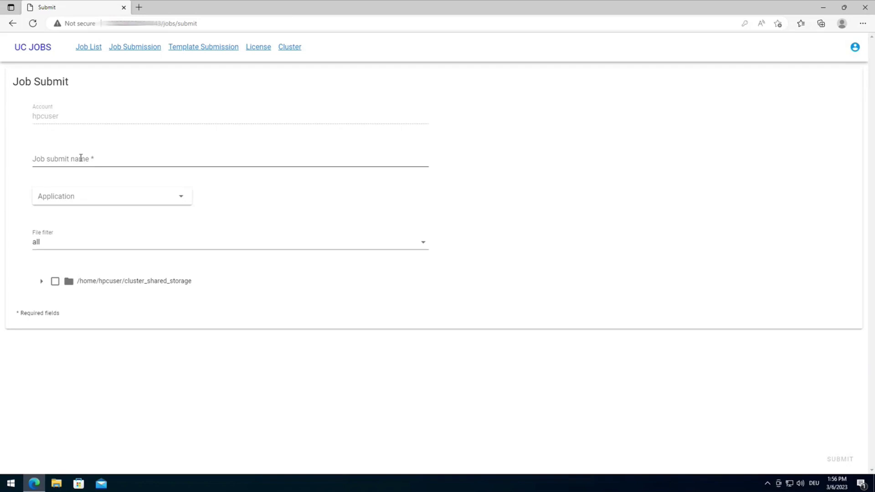
{"action": "type", "text": "my"}
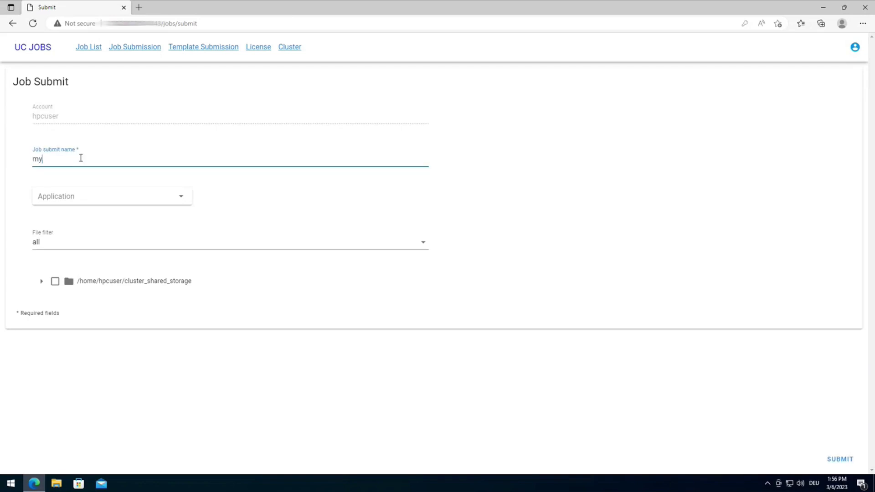
{"action": "type", "text": "-job"}
{"action": "left_click", "coordinate": [183, 201]}
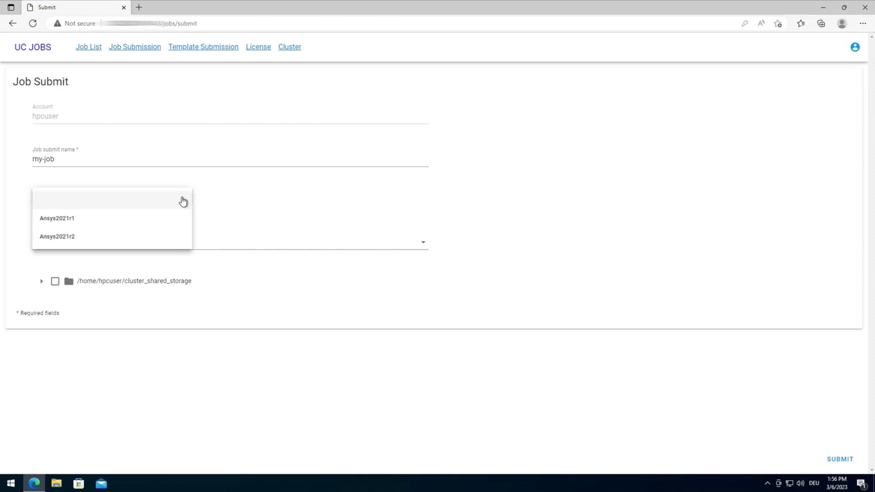
{"action": "left_click", "coordinate": [121, 242]}
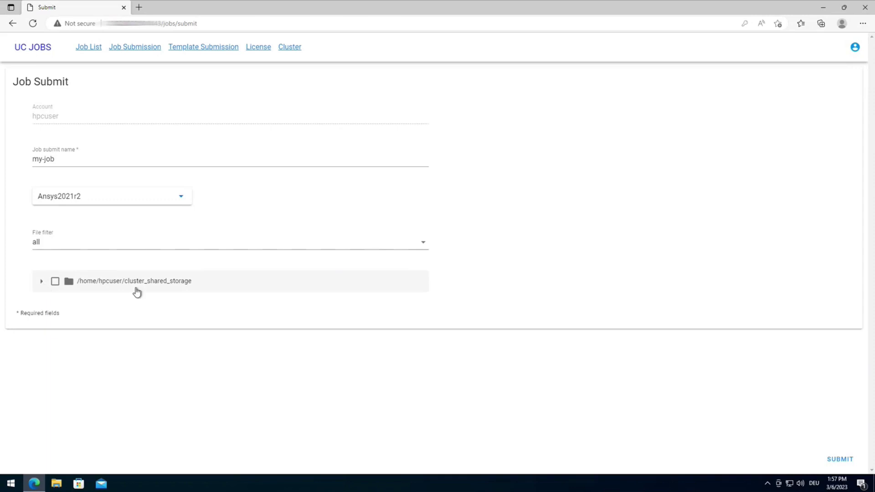
Step: Choose gear-box.sh from the GearBox_Template folder in the shared storage and submit the job
{"action": "left_click", "coordinate": [42, 282]}
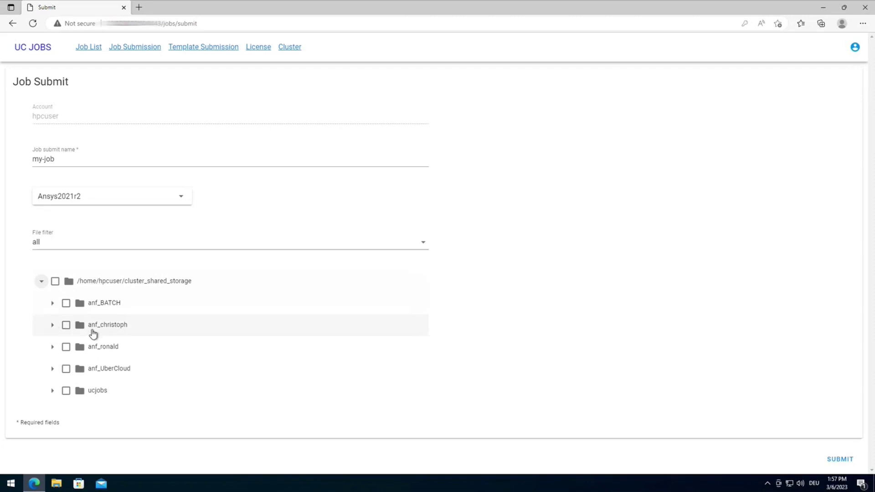
{"action": "left_click", "coordinate": [52, 326]}
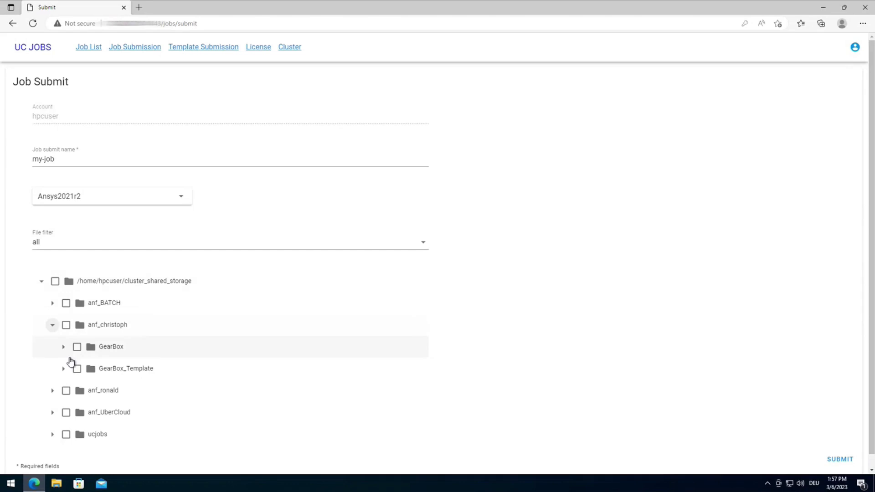
{"action": "left_click", "coordinate": [62, 369]}
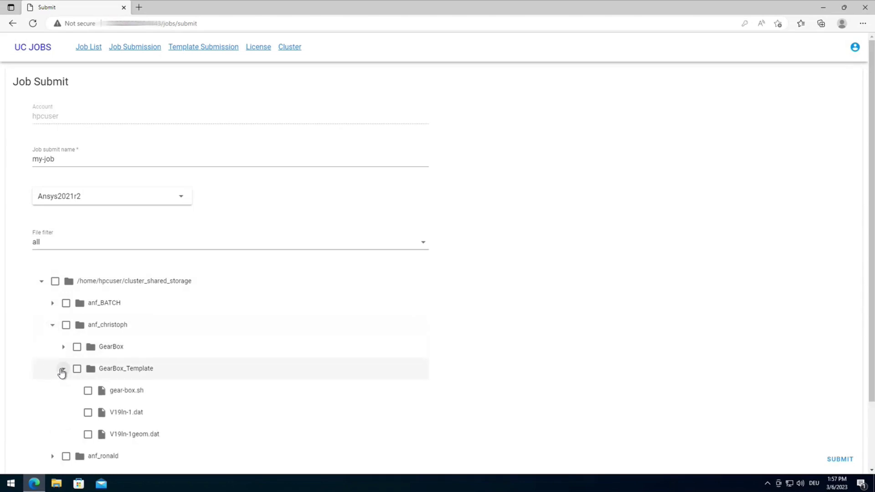
{"action": "left_click", "coordinate": [89, 393]}
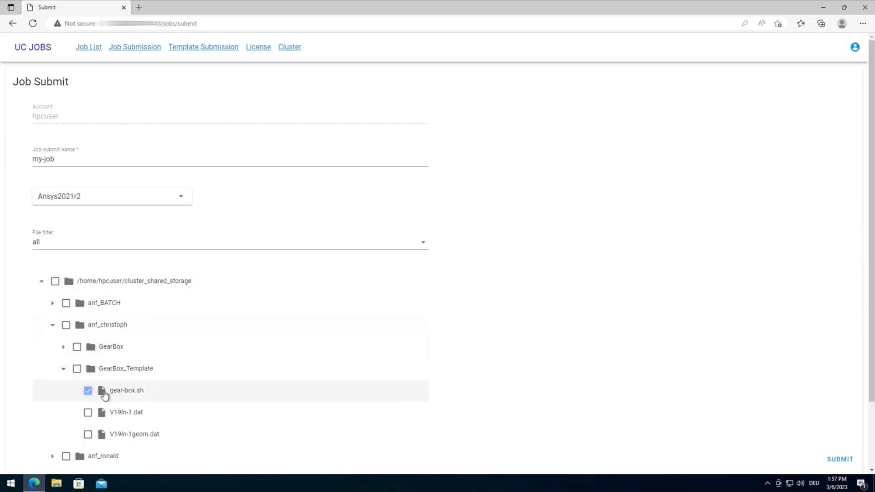
{"action": "scroll", "coordinate": [137, 397], "scroll_direction": "down", "scroll_amount": 2}
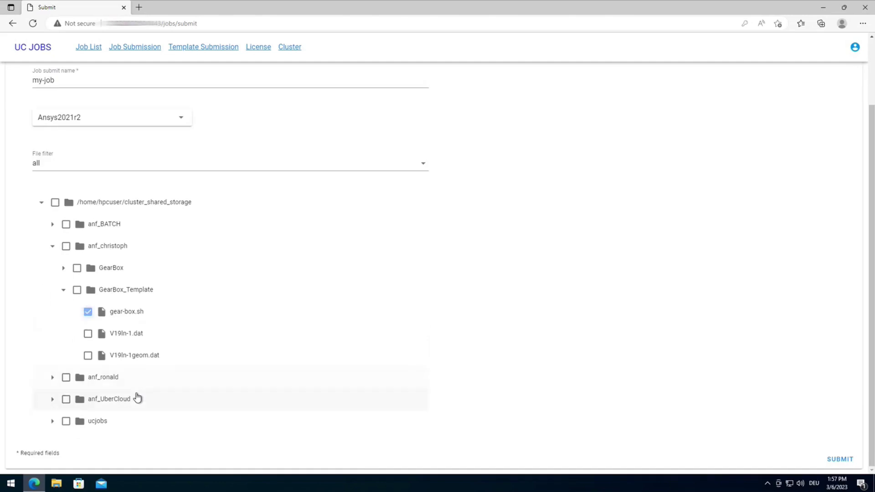
{"action": "left_click", "coordinate": [844, 460]}
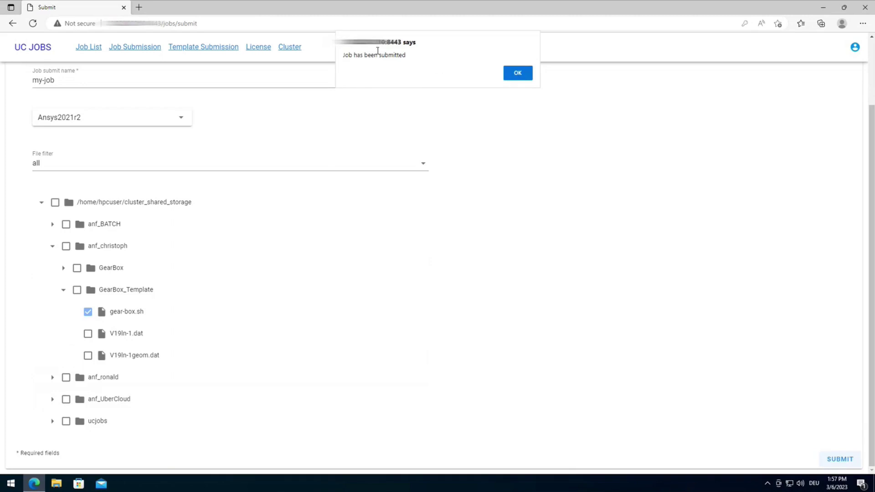
{"action": "left_click", "coordinate": [518, 73]}
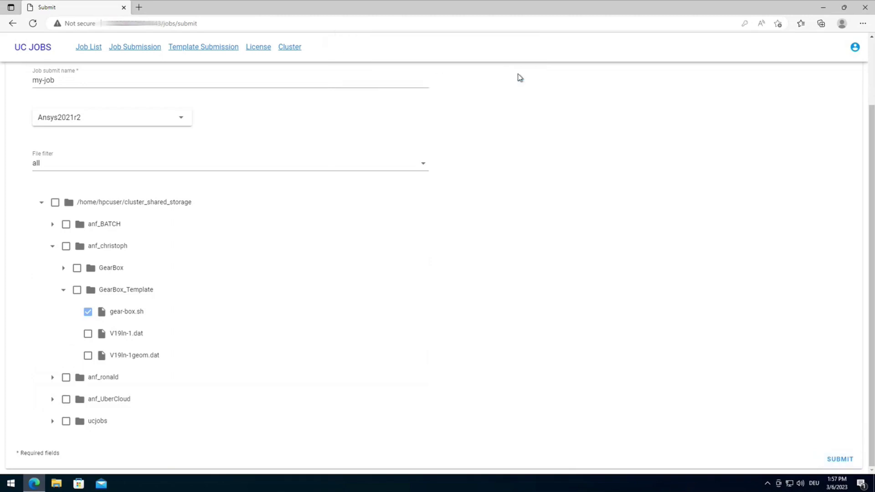
Step: Filter the job list by the state RUNNING and clear the filter again
{"action": "left_click", "coordinate": [95, 52]}
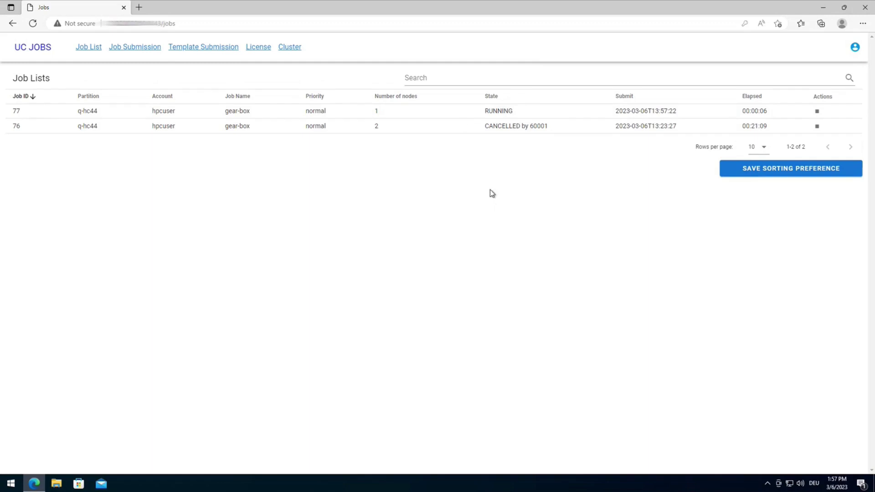
{"action": "left_click", "coordinate": [459, 77]}
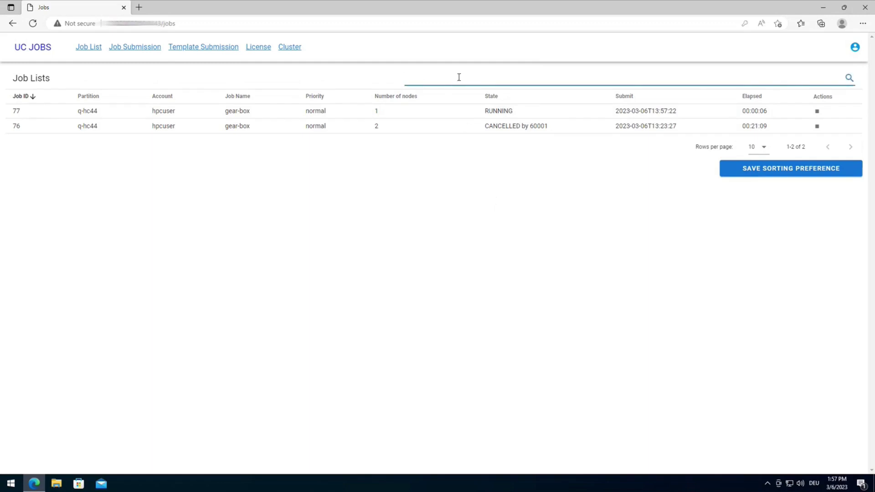
{"action": "type", "text": "RU"}
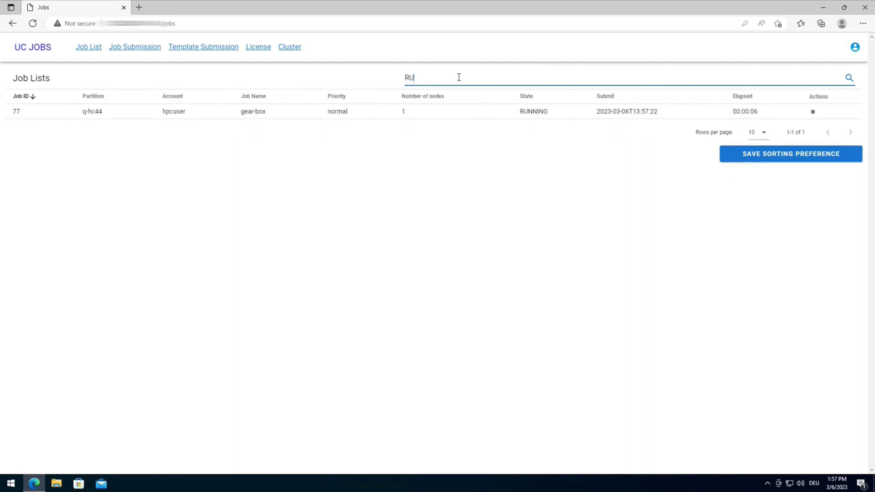
{"action": "type", "text": "NNING"}
{"action": "key", "text": "BackSpace"}
{"action": "key", "text": "BackSpace"}
{"action": "key", "text": "BackSpace"}
{"action": "key", "text": "BackSpace"}
{"action": "key", "text": "BackSpace"}
{"action": "key", "text": "BackSpace"}
{"action": "key", "text": "BackSpace"}
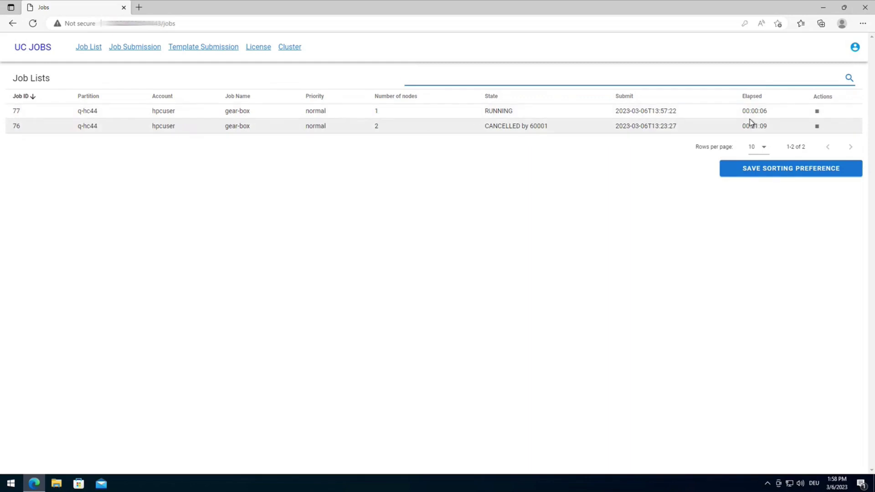
Step: Open the cancellation request for job 77 and dismiss it without cancelling the job
{"action": "left_click", "coordinate": [818, 114]}
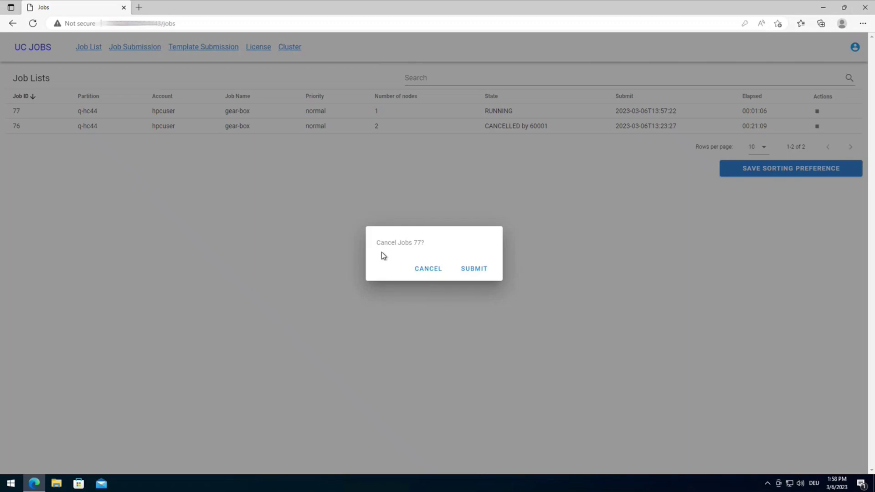
{"action": "left_click", "coordinate": [423, 270]}
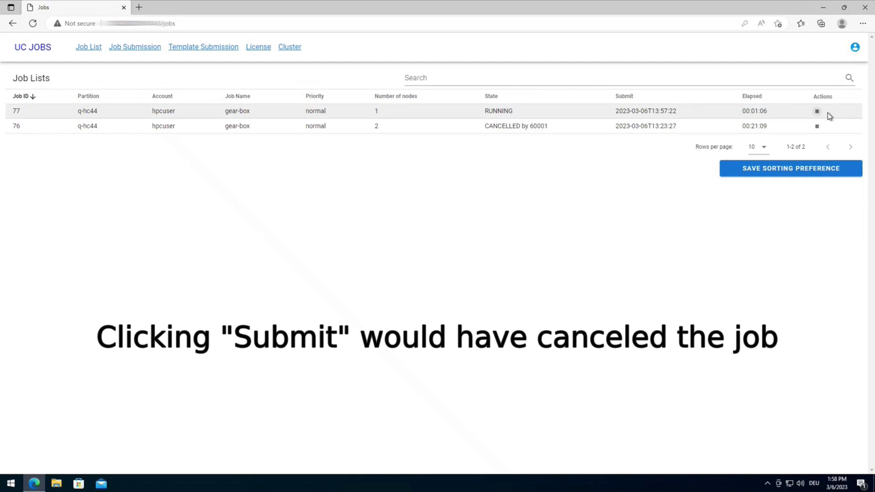
Step: Start a template submission in the GearBox_Template folder of the shared storage with the file name my-script.sh
{"action": "left_click", "coordinate": [209, 54]}
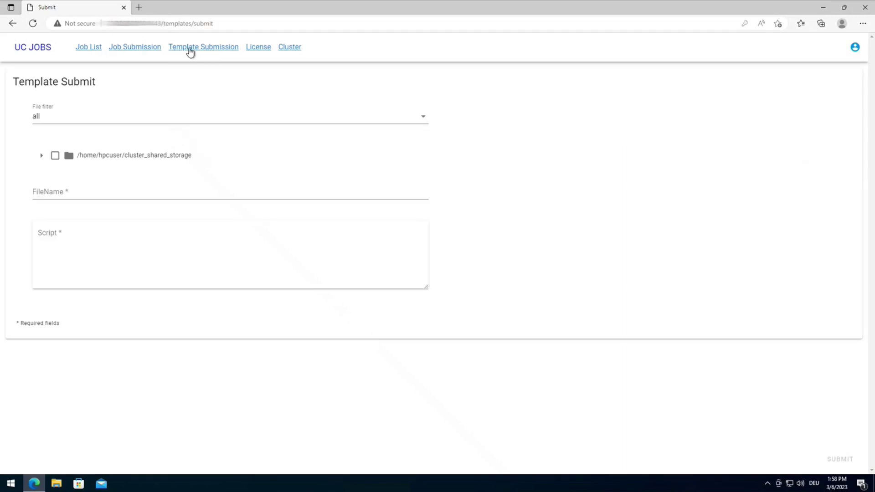
{"action": "left_click", "coordinate": [41, 156]}
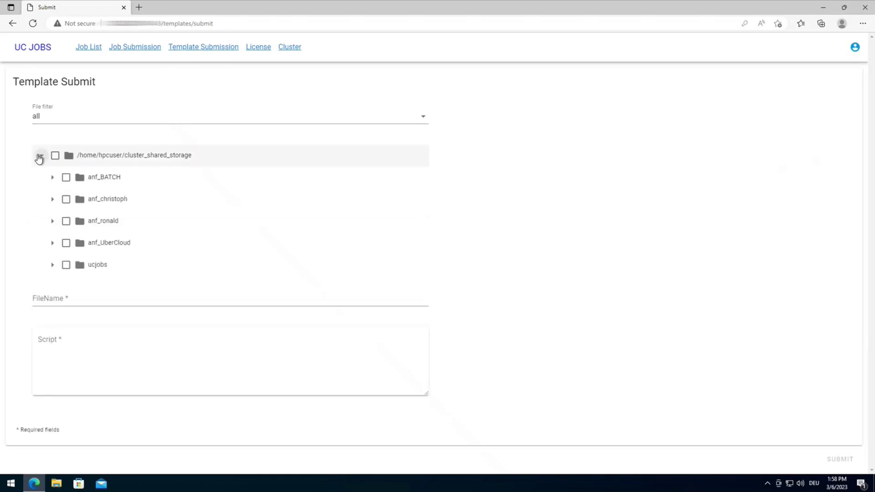
{"action": "left_click", "coordinate": [53, 199]}
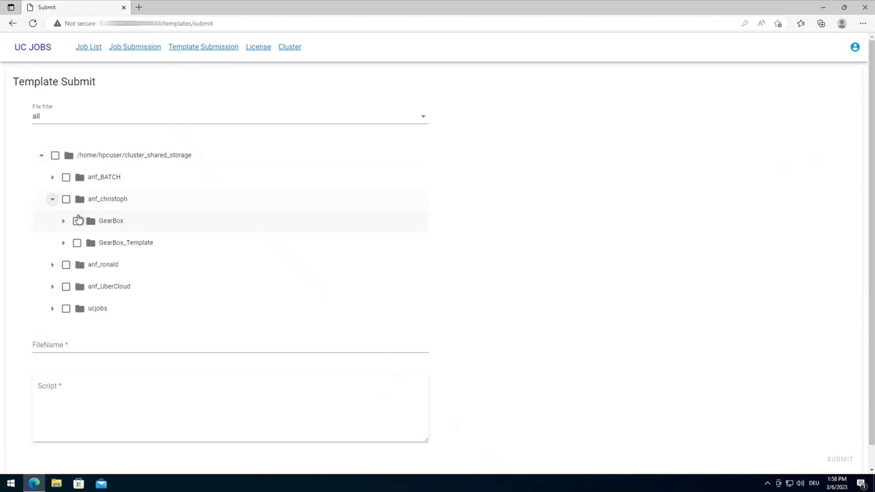
{"action": "left_click", "coordinate": [75, 243]}
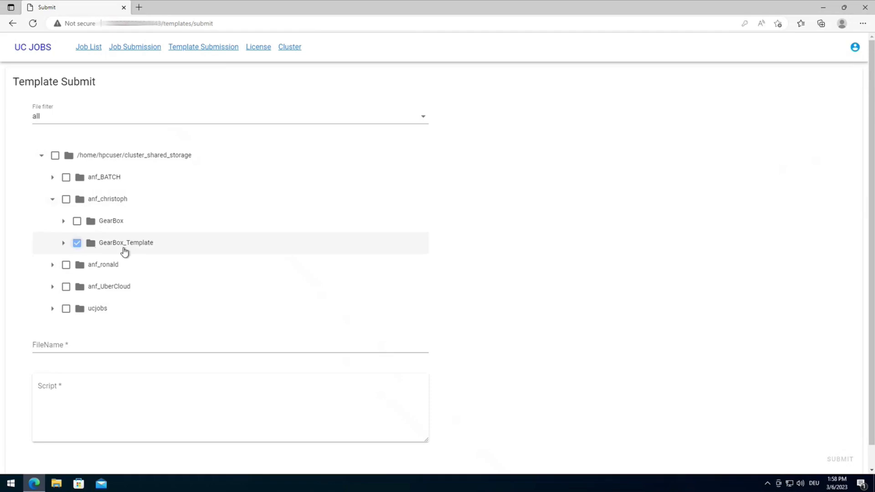
{"action": "left_click", "coordinate": [101, 345]}
{"action": "type", "text": "my-script.sgh"}
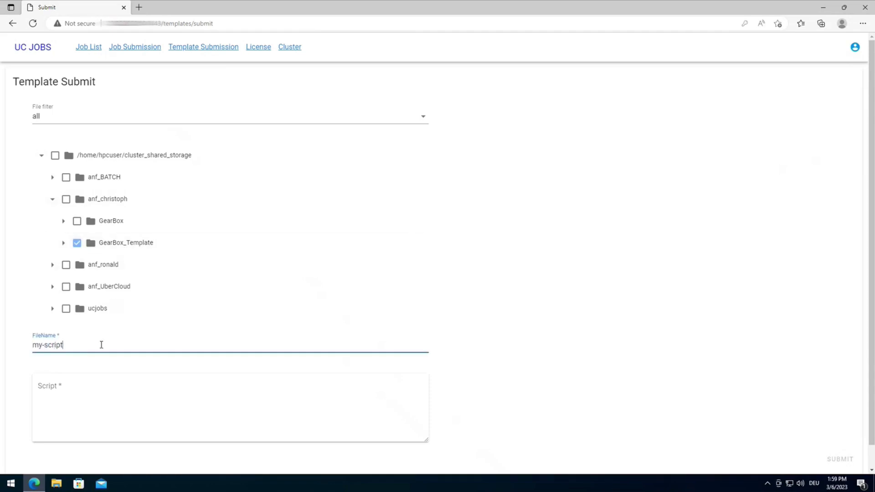
{"action": "key", "text": "BackSpace"}
{"action": "key", "text": "BackSpace"}
{"action": "type", "text": "h"}
Step: Paste the batch script running ansys212 on V19ln-1.dat with 8 cores and 4 tasks per node, and submit the template
{"action": "left_click", "coordinate": [222, 384]}
{"action": "key", "text": "ctrl+v"}
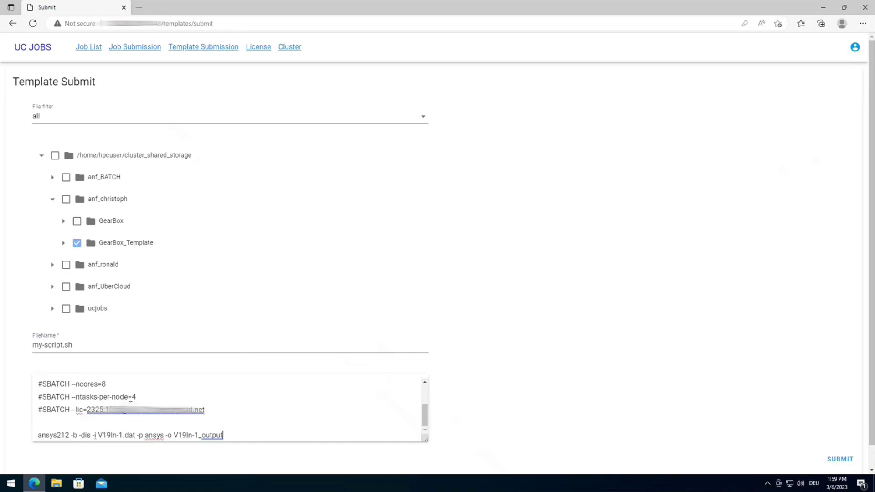
{"action": "scroll", "coordinate": [593, 419], "scroll_direction": "down", "scroll_amount": 1}
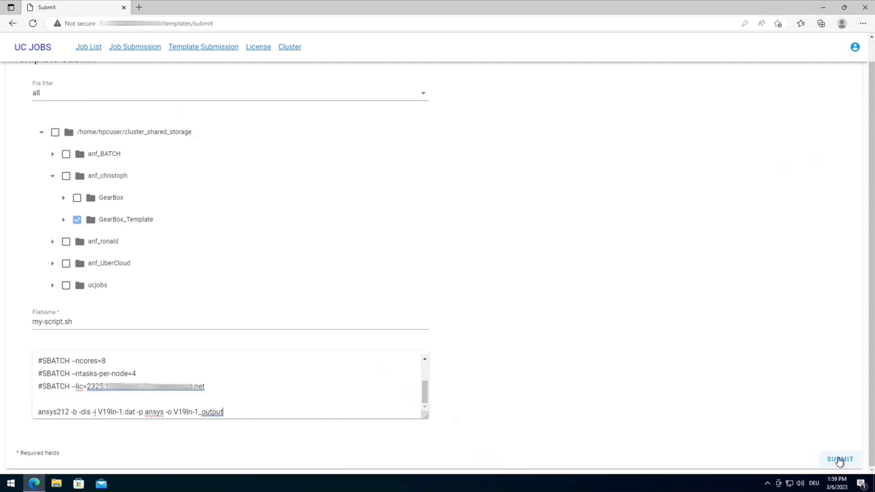
{"action": "scroll", "coordinate": [660, 382], "scroll_direction": "up", "scroll_amount": 1}
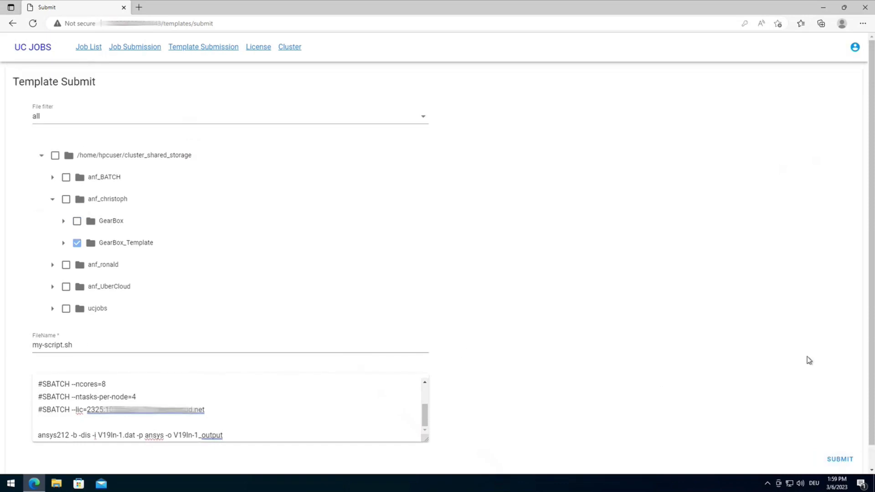
{"action": "left_click", "coordinate": [838, 463]}
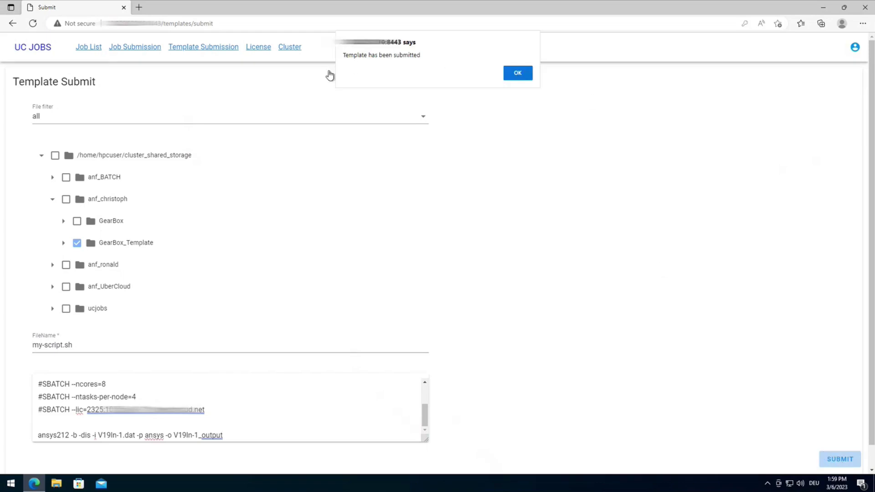
{"action": "left_click", "coordinate": [517, 73]}
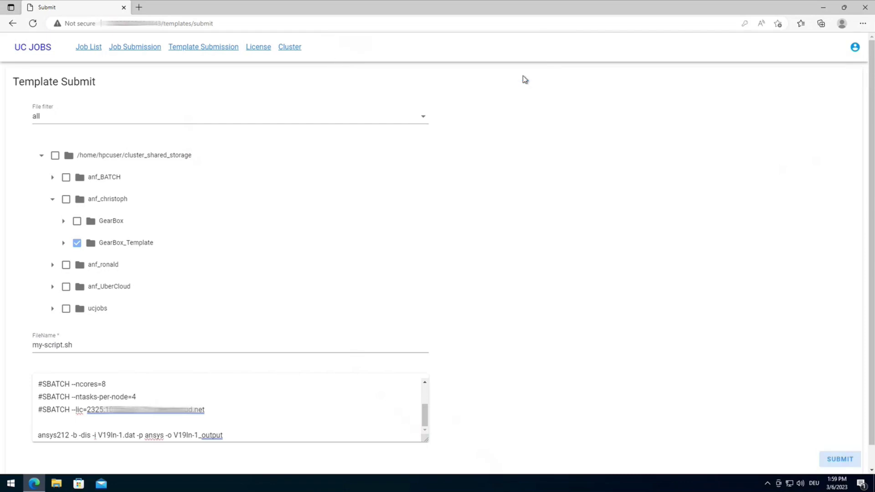
Step: Check a new job submission's GearBox_Template folder for the my-script.sh file
{"action": "left_click", "coordinate": [118, 51]}
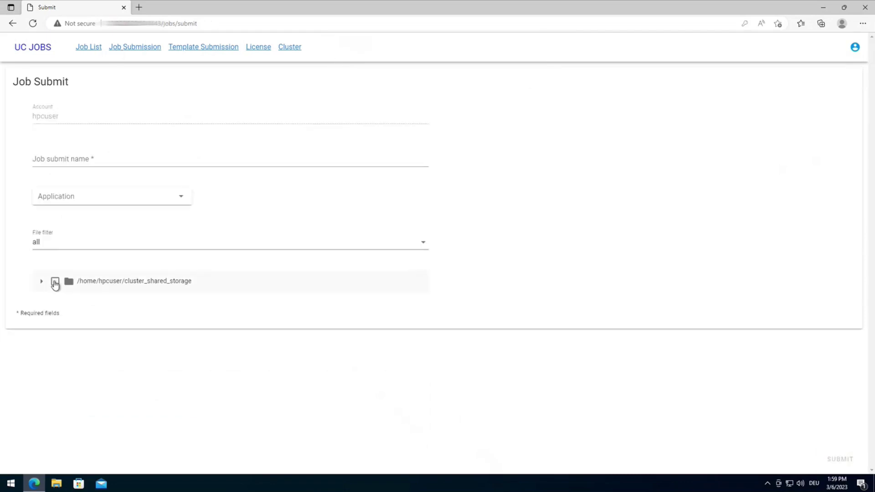
{"action": "left_click", "coordinate": [42, 284]}
{"action": "left_click", "coordinate": [53, 325]}
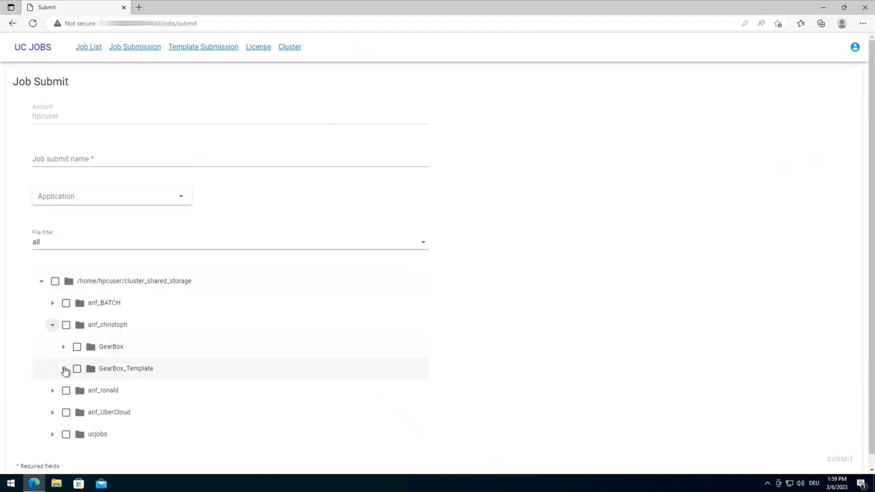
{"action": "left_click", "coordinate": [65, 370]}
{"action": "scroll", "coordinate": [132, 367], "scroll_direction": "down", "scroll_amount": 3}
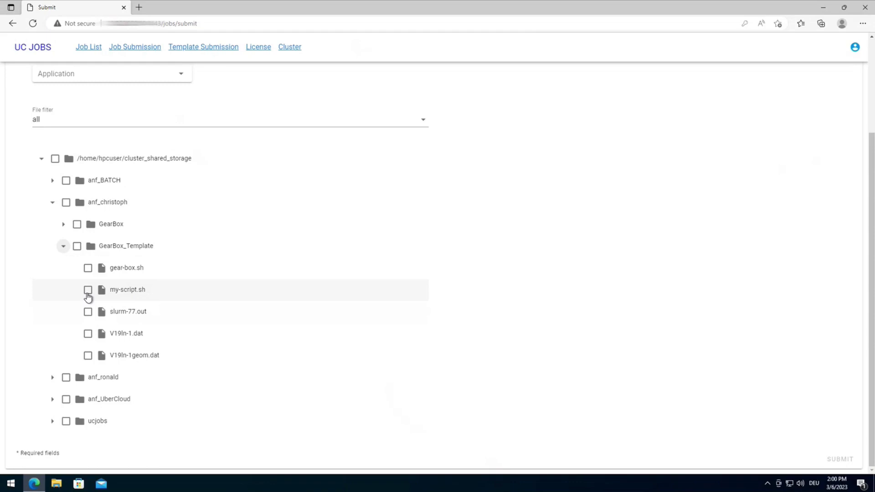
{"action": "scroll", "coordinate": [264, 75], "scroll_direction": "up", "scroll_amount": 3}
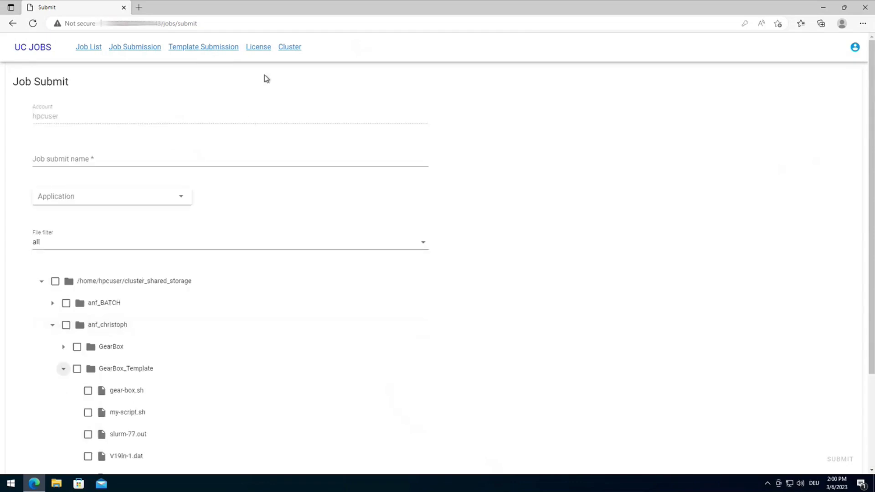
Step: Examine the license overview and the node allocation of the q-hb120 and q-hc44 clusters
{"action": "left_click", "coordinate": [259, 47]}
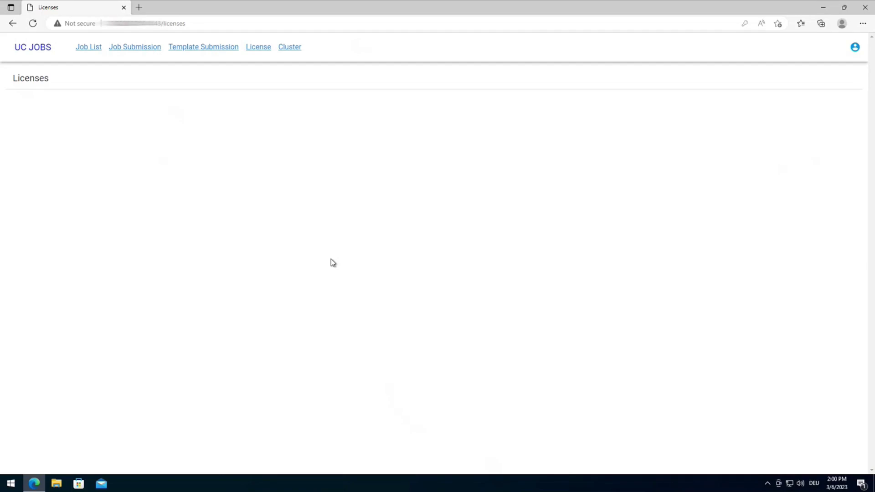
{"action": "left_click", "coordinate": [296, 50]}
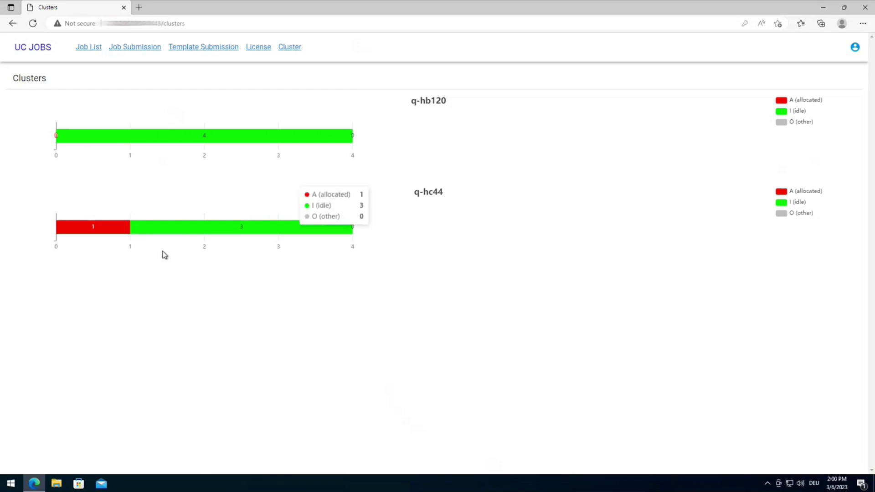
{"action": "mouse_move", "coordinate": [57, 240]}
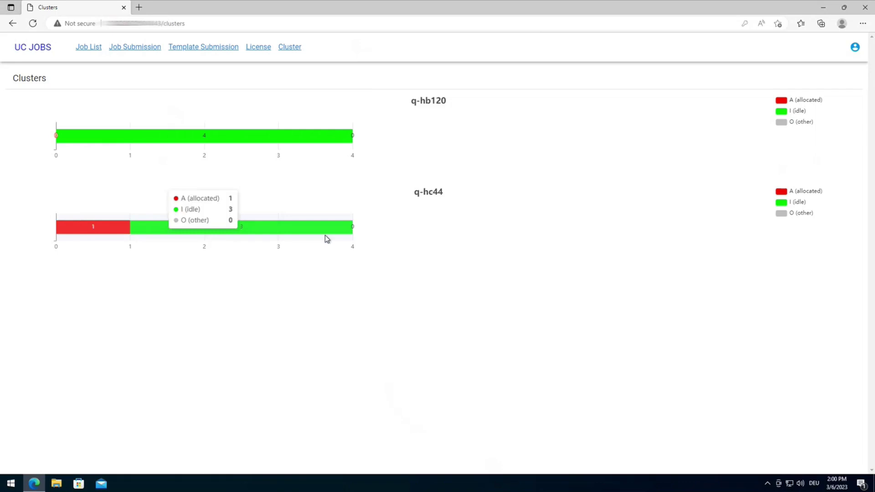